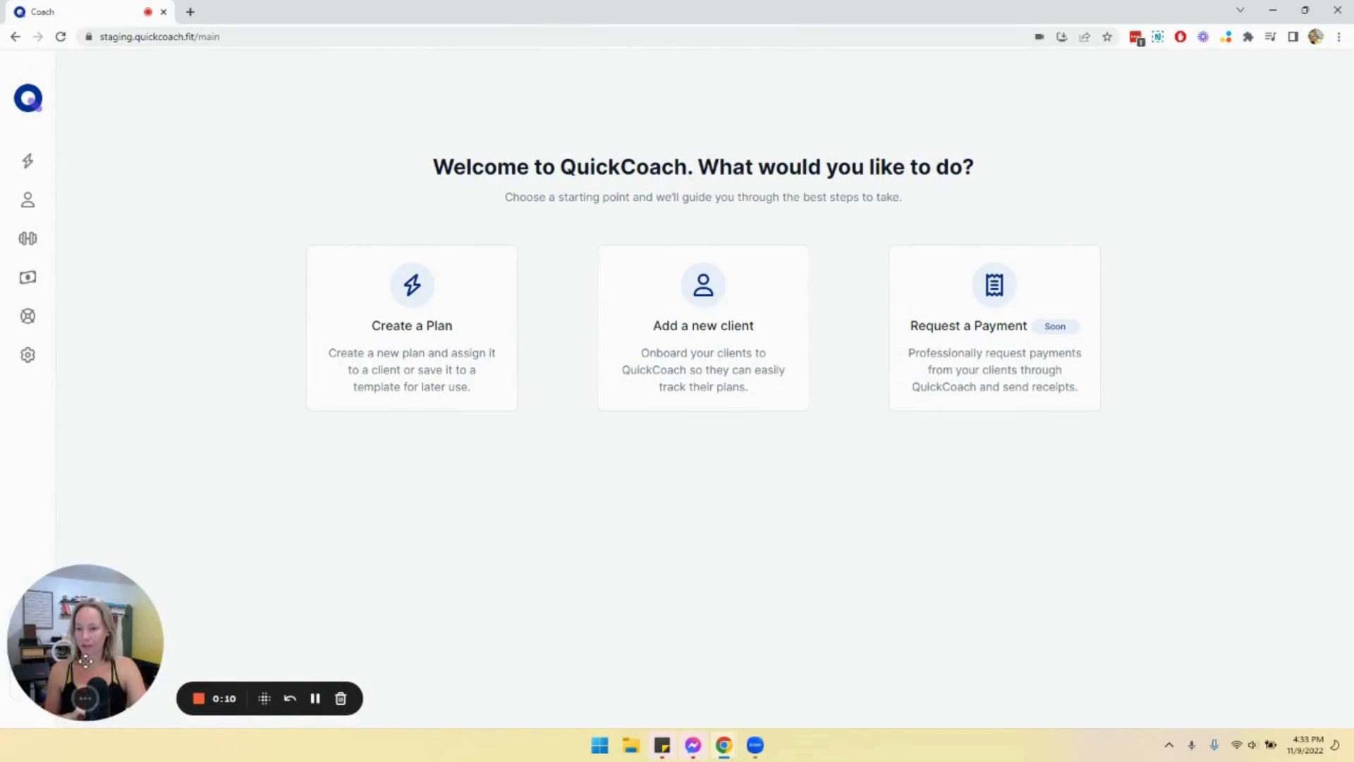
Open Account & App Set Up from the expanded sidebar and scroll to Customize Your Client App.
{"action": "left_click_drag", "start_coordinate": [134, 655], "coordinate": [1220, 639]}
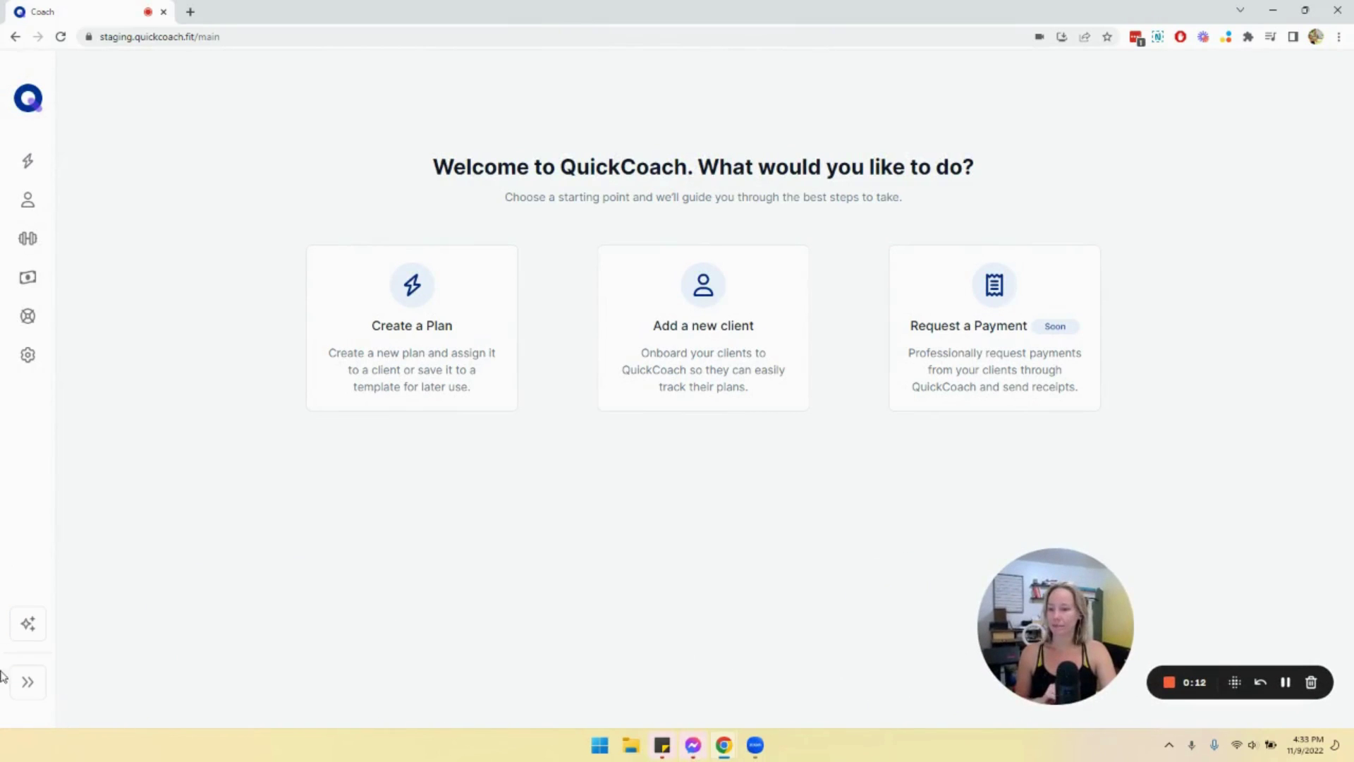
{"action": "left_click", "coordinate": [29, 696]}
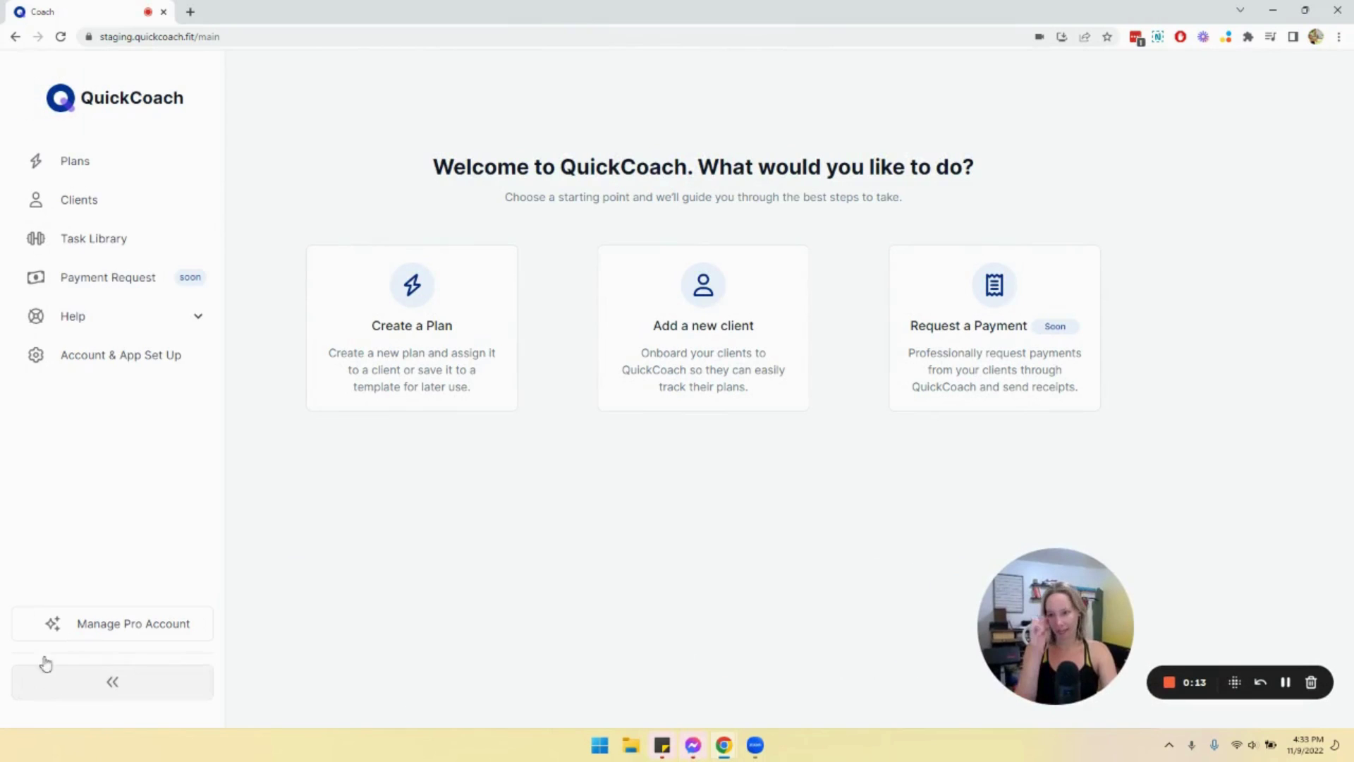
{"action": "left_click", "coordinate": [88, 369]}
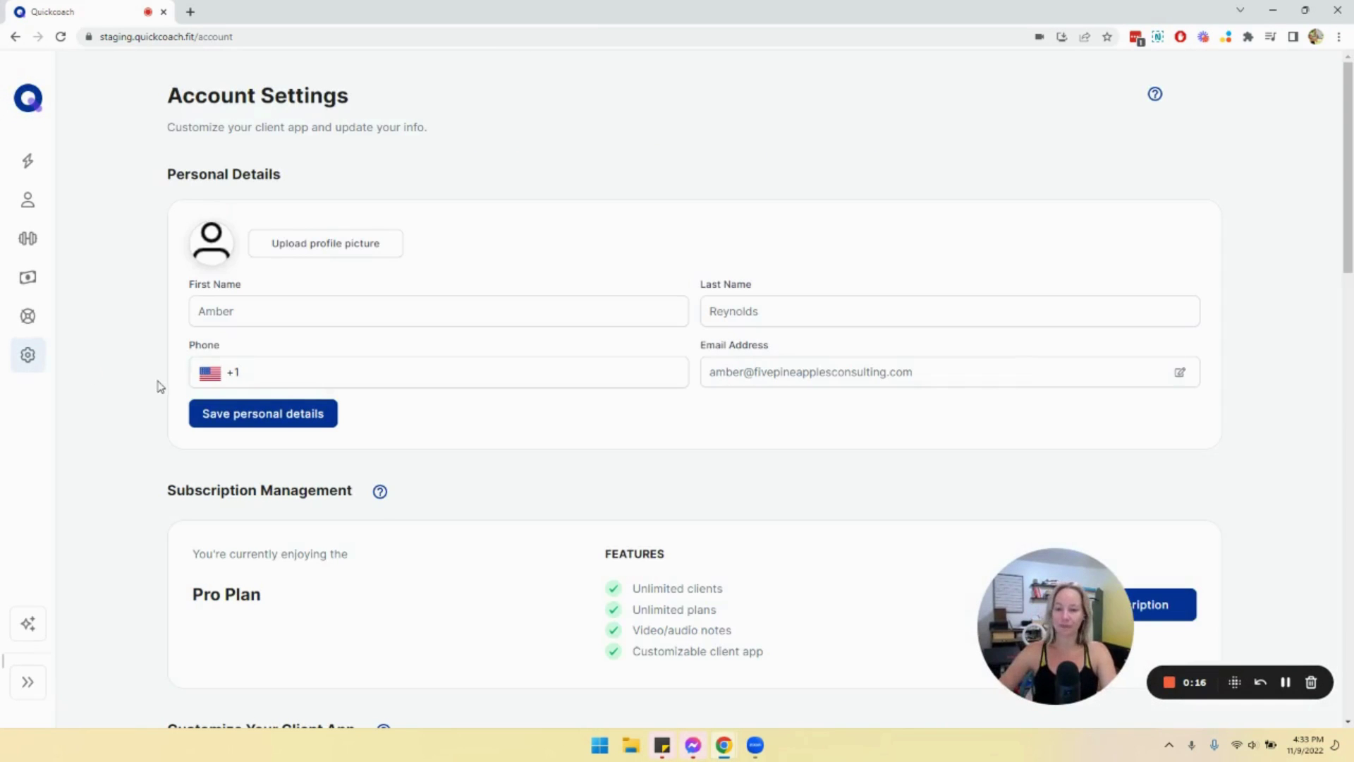
{"action": "scroll", "coordinate": [159, 384], "scroll_direction": "down", "scroll_amount": 5}
{"action": "left_click_drag", "start_coordinate": [168, 376], "coordinate": [522, 395]}
{"action": "left_click", "coordinate": [507, 387]}
{"action": "scroll", "coordinate": [499, 378], "scroll_direction": "down", "scroll_amount": 4}
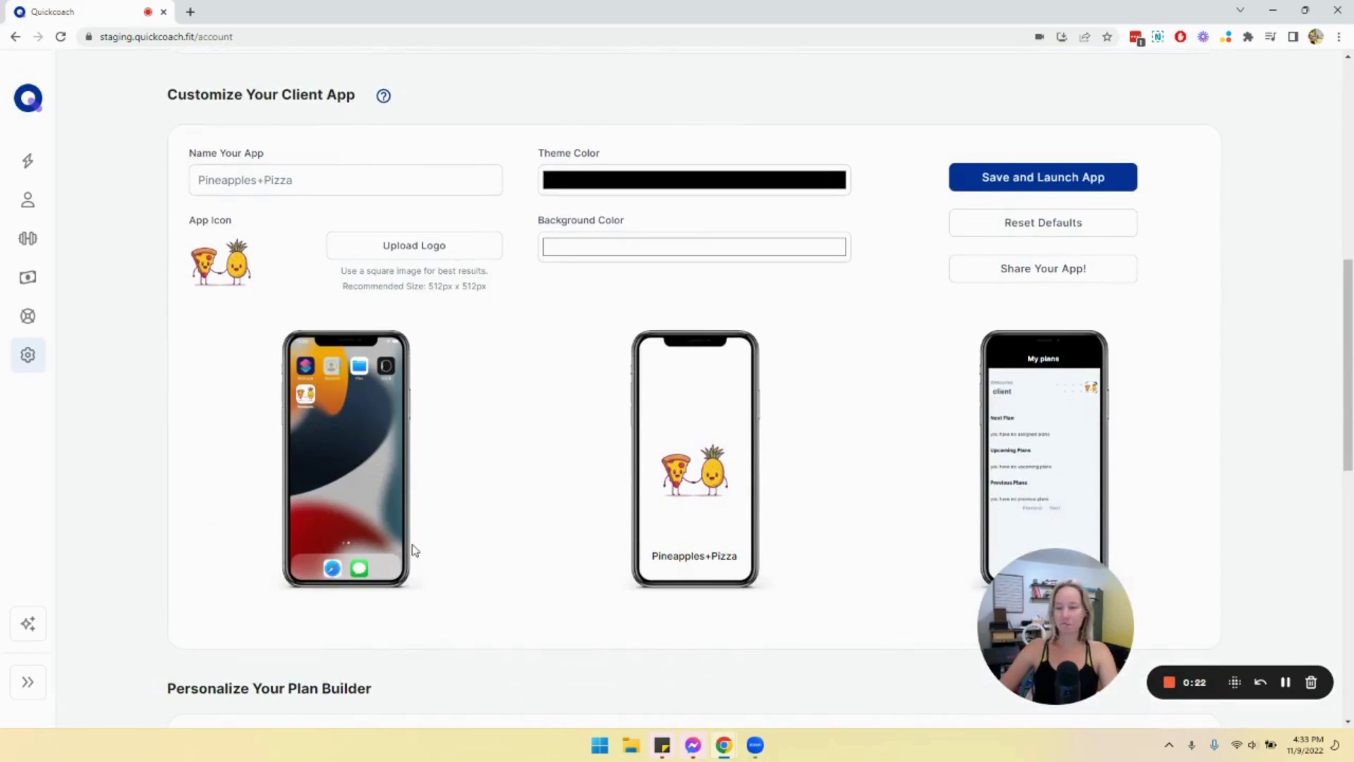
Replace the client app's name with 'Pineapples+Pizza'.
{"action": "triple_click", "coordinate": [315, 181]}
{"action": "left_click_drag", "start_coordinate": [191, 153], "coordinate": [343, 188]}
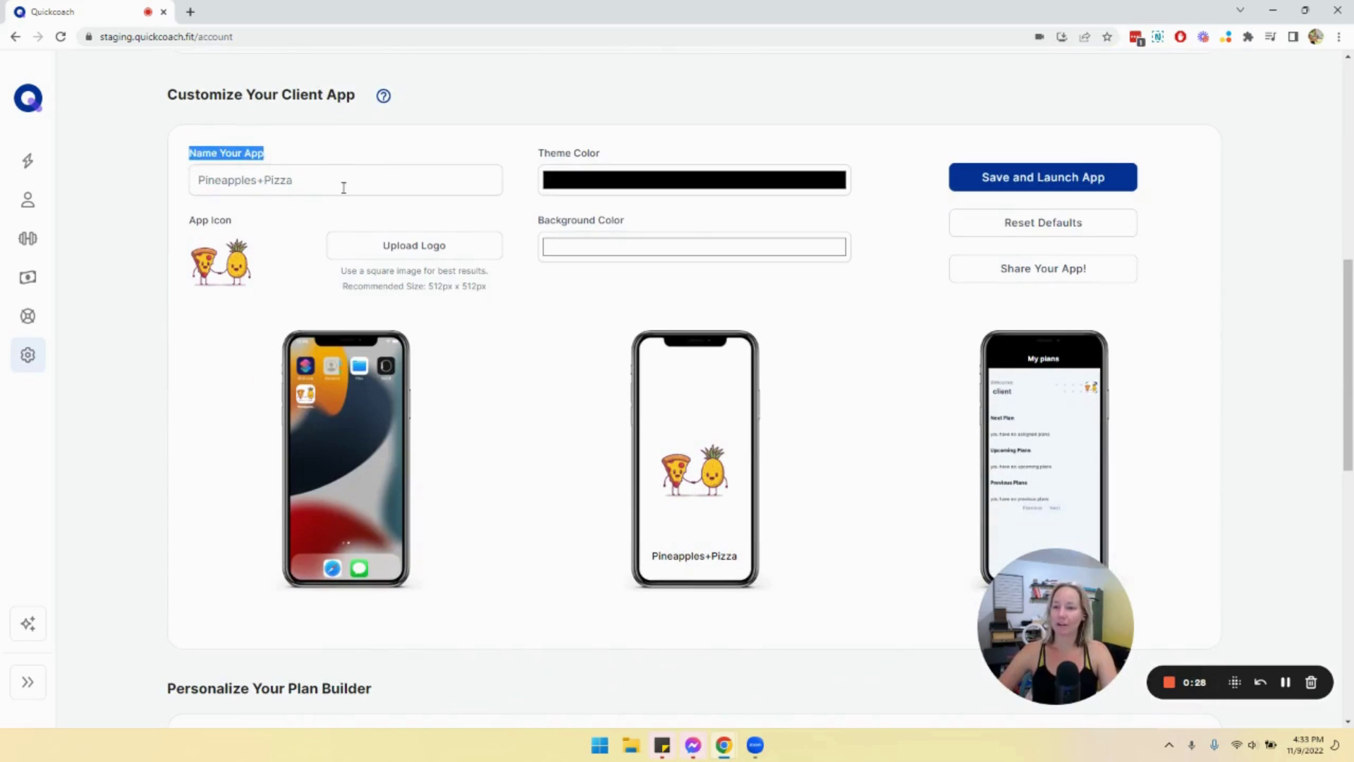
{"action": "triple_click", "coordinate": [342, 186]}
{"action": "type", "text": "Pinea"}
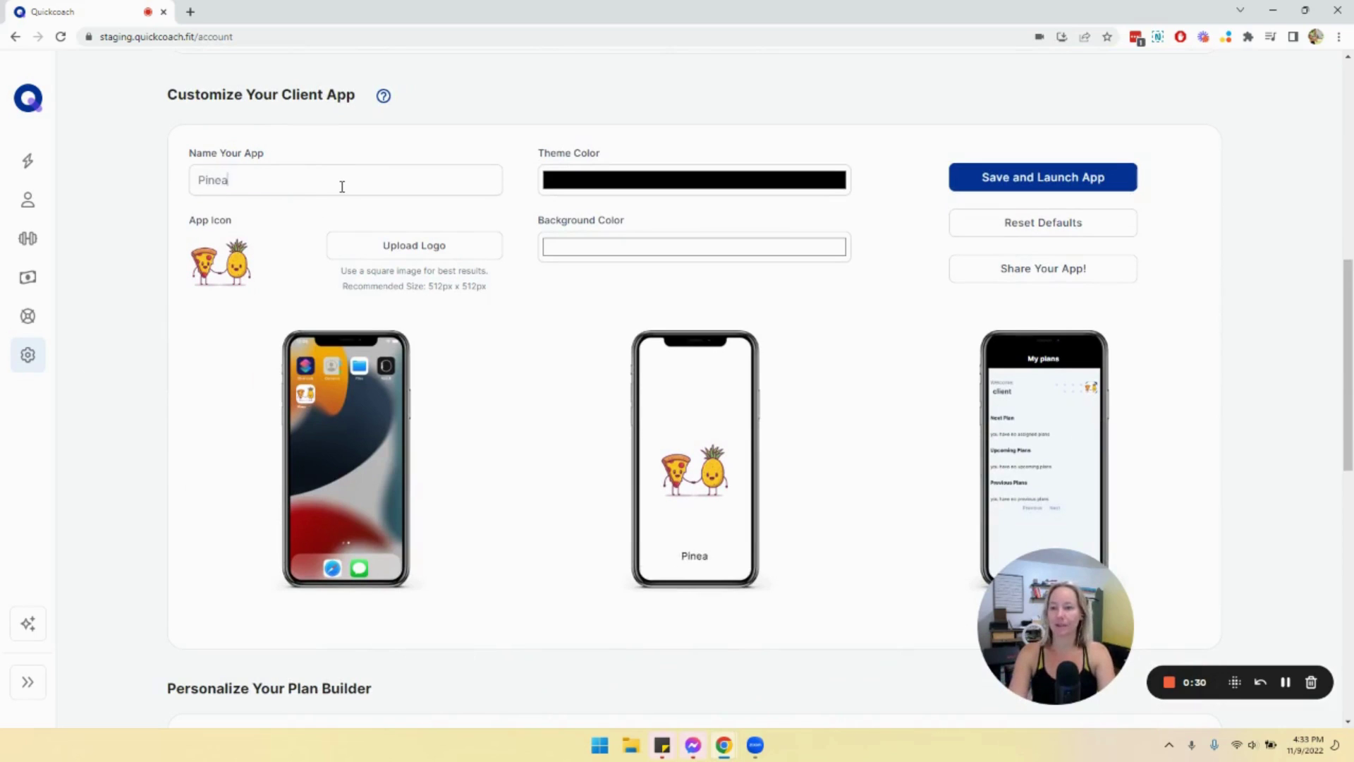
{"action": "type", "text": "pples+"}
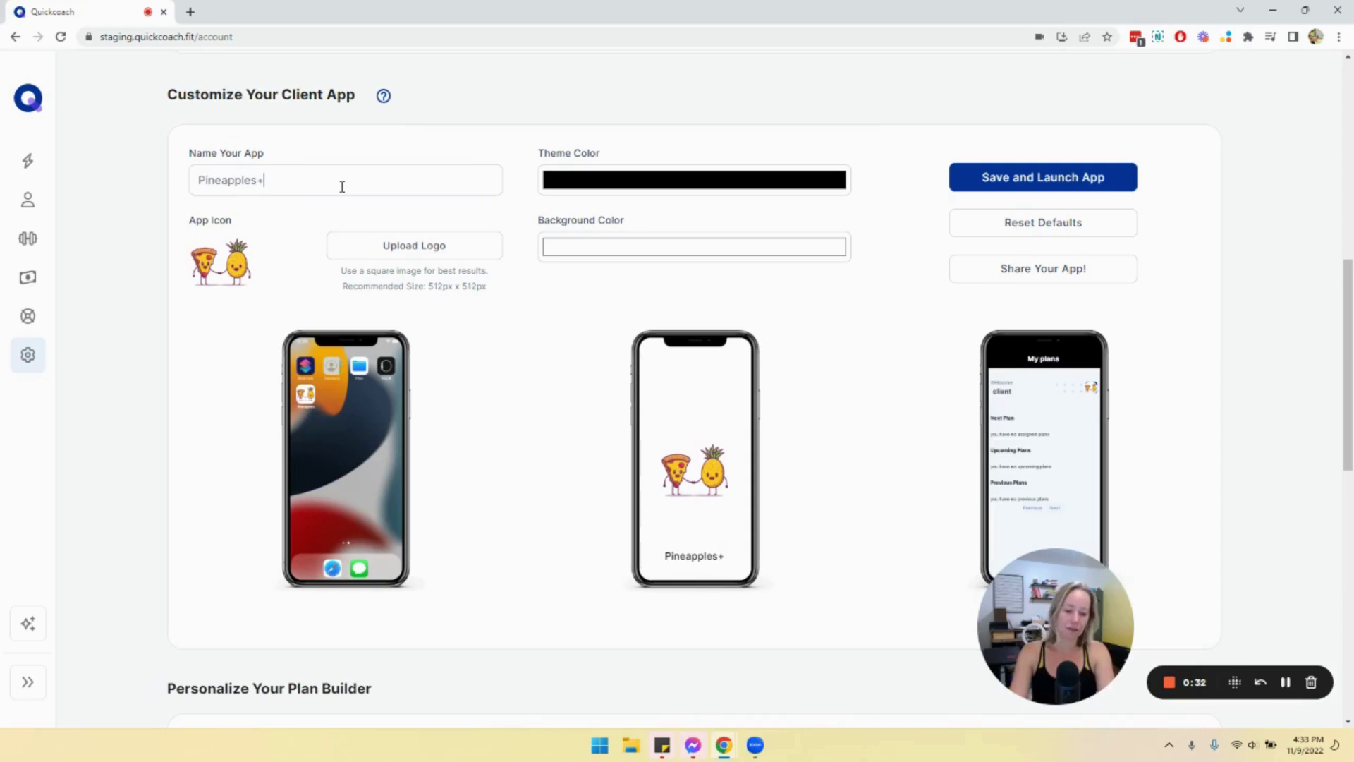
{"action": "type", "text": "Pizza"}
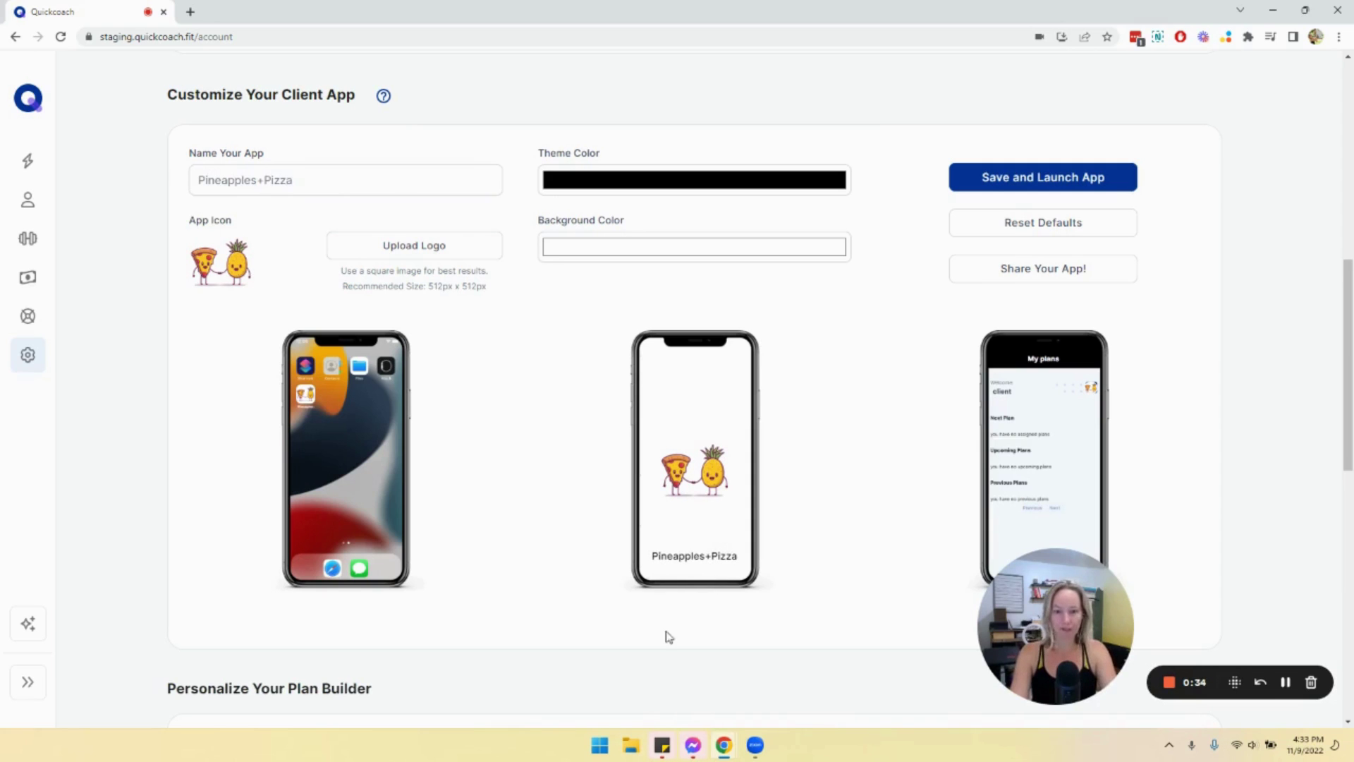
{"action": "left_click", "coordinate": [739, 556]}
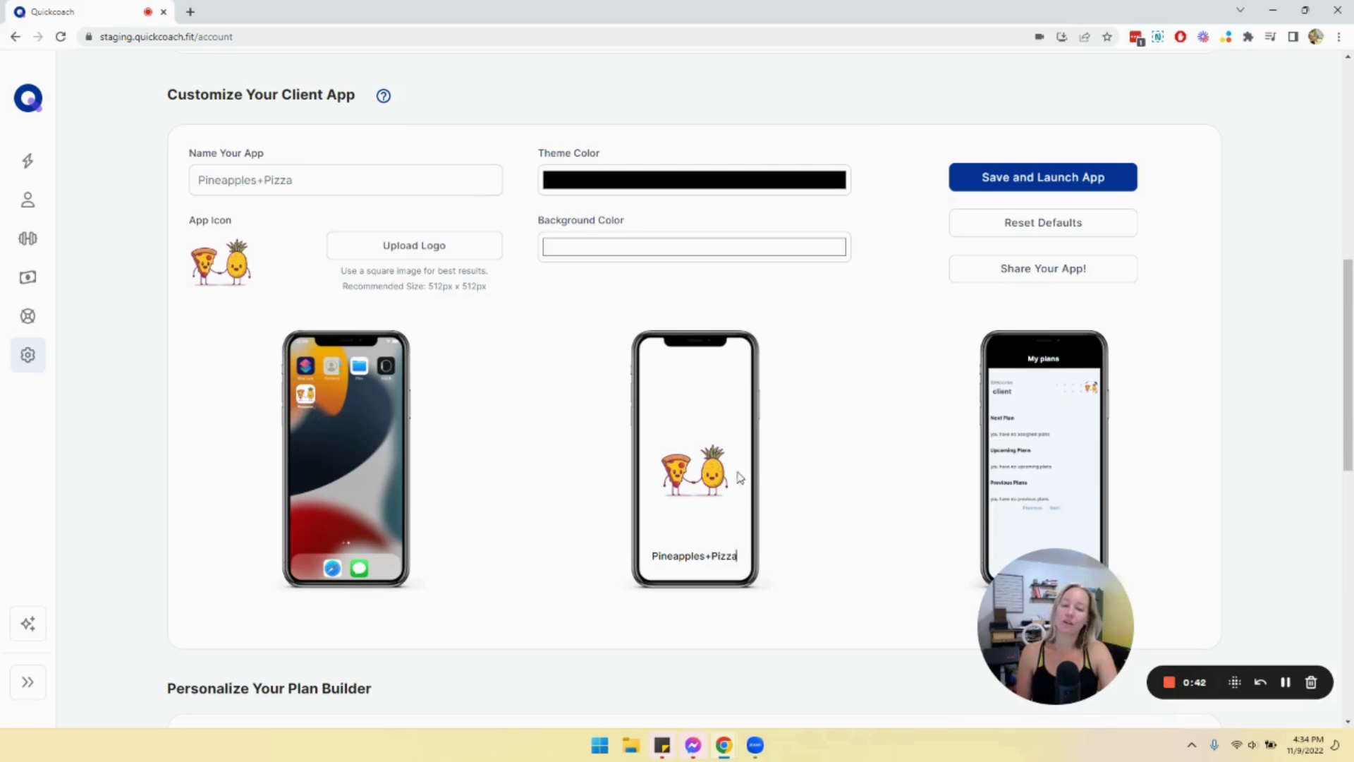
Upload 'Untitled design (42)' from Downloads as the client app's logo.
{"action": "left_click", "coordinate": [432, 250]}
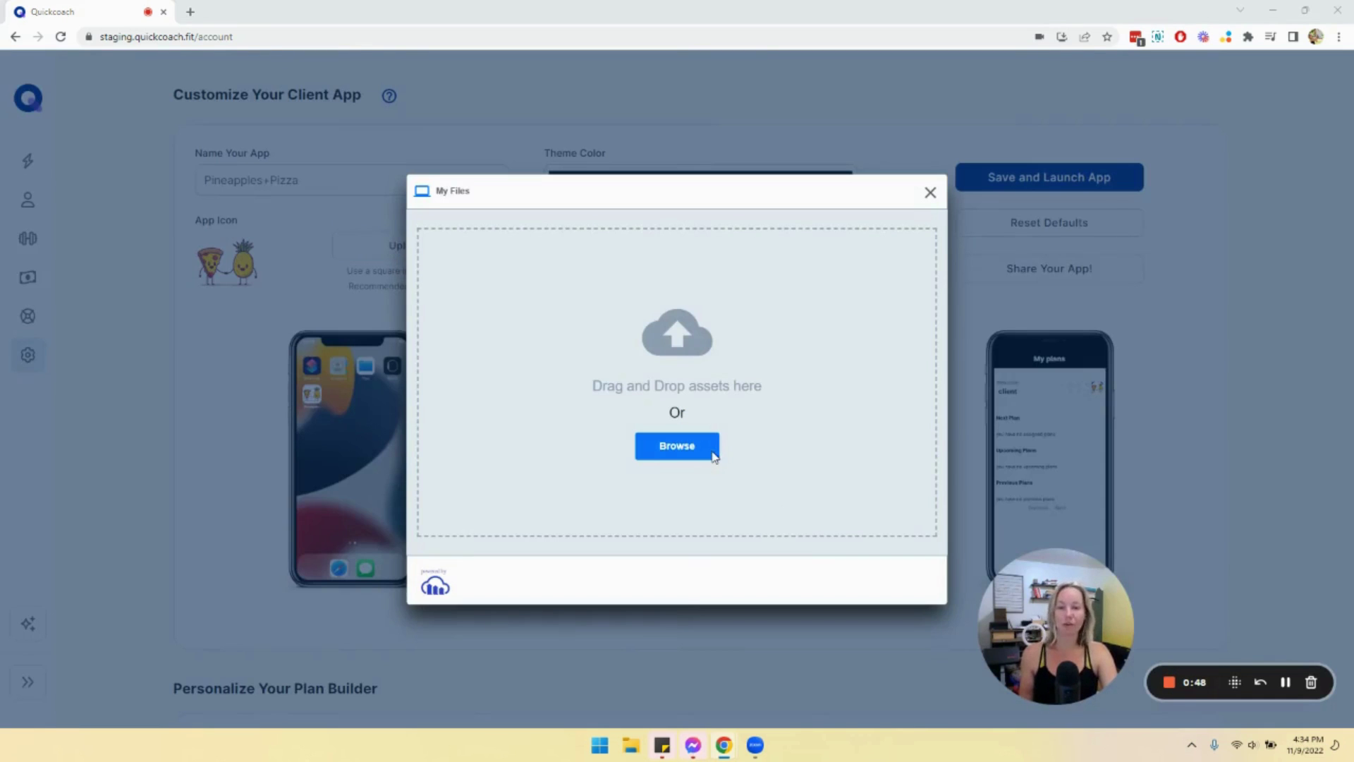
{"action": "left_click", "coordinate": [714, 455]}
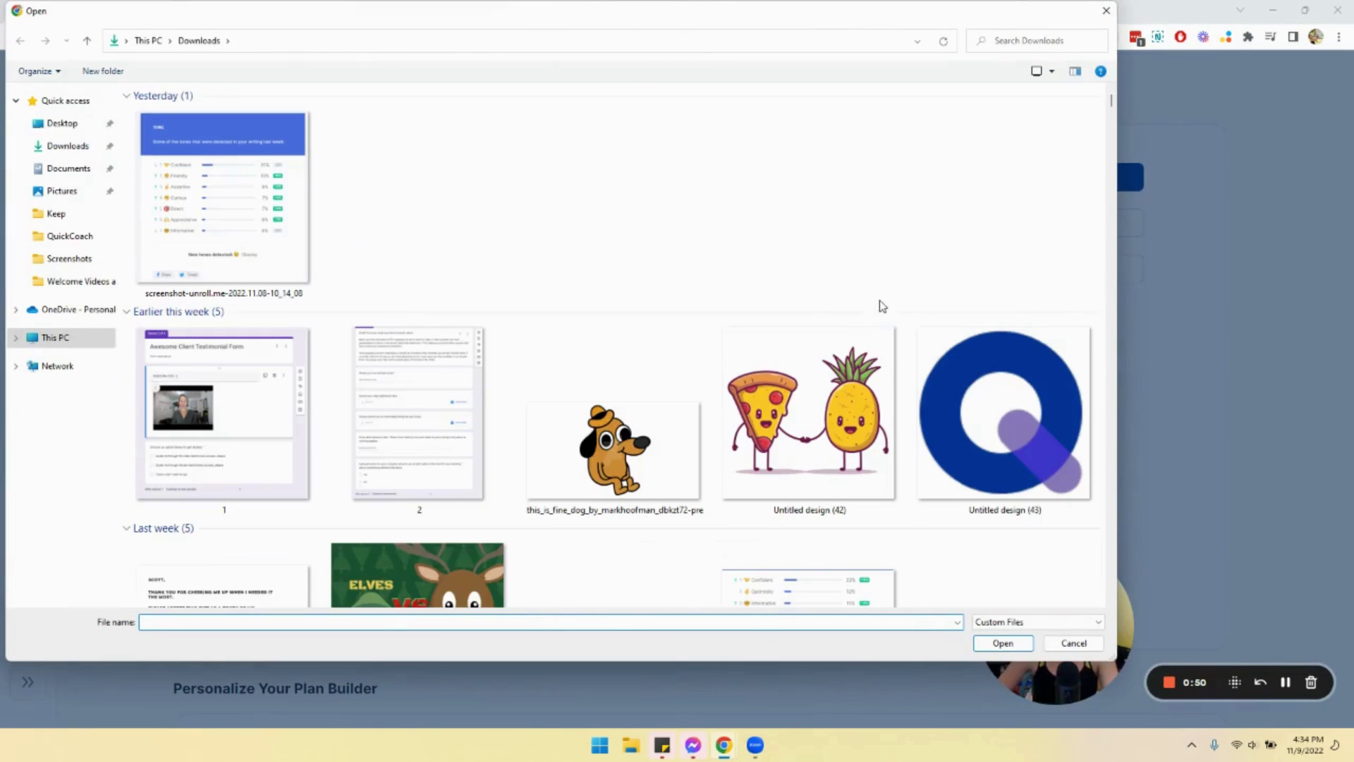
{"action": "double_click", "coordinate": [788, 372]}
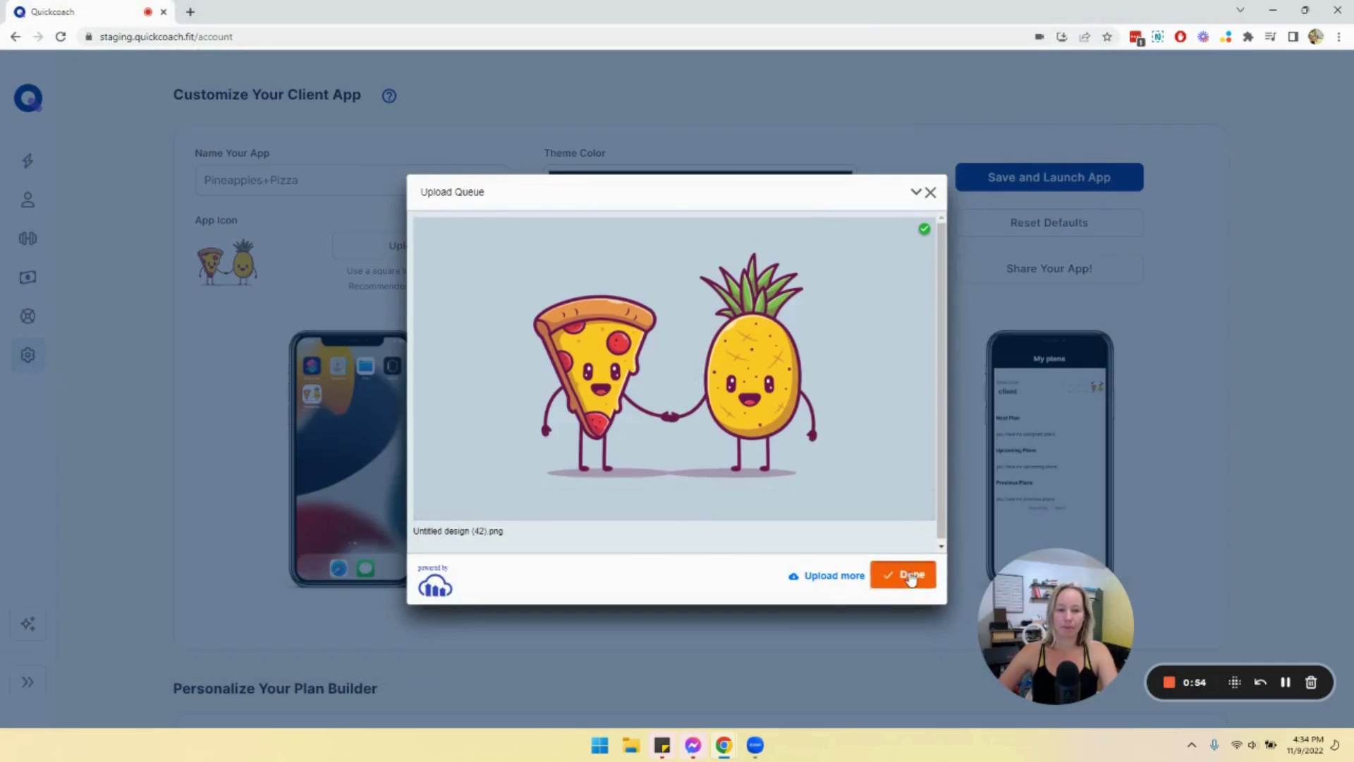
{"action": "left_click", "coordinate": [910, 576]}
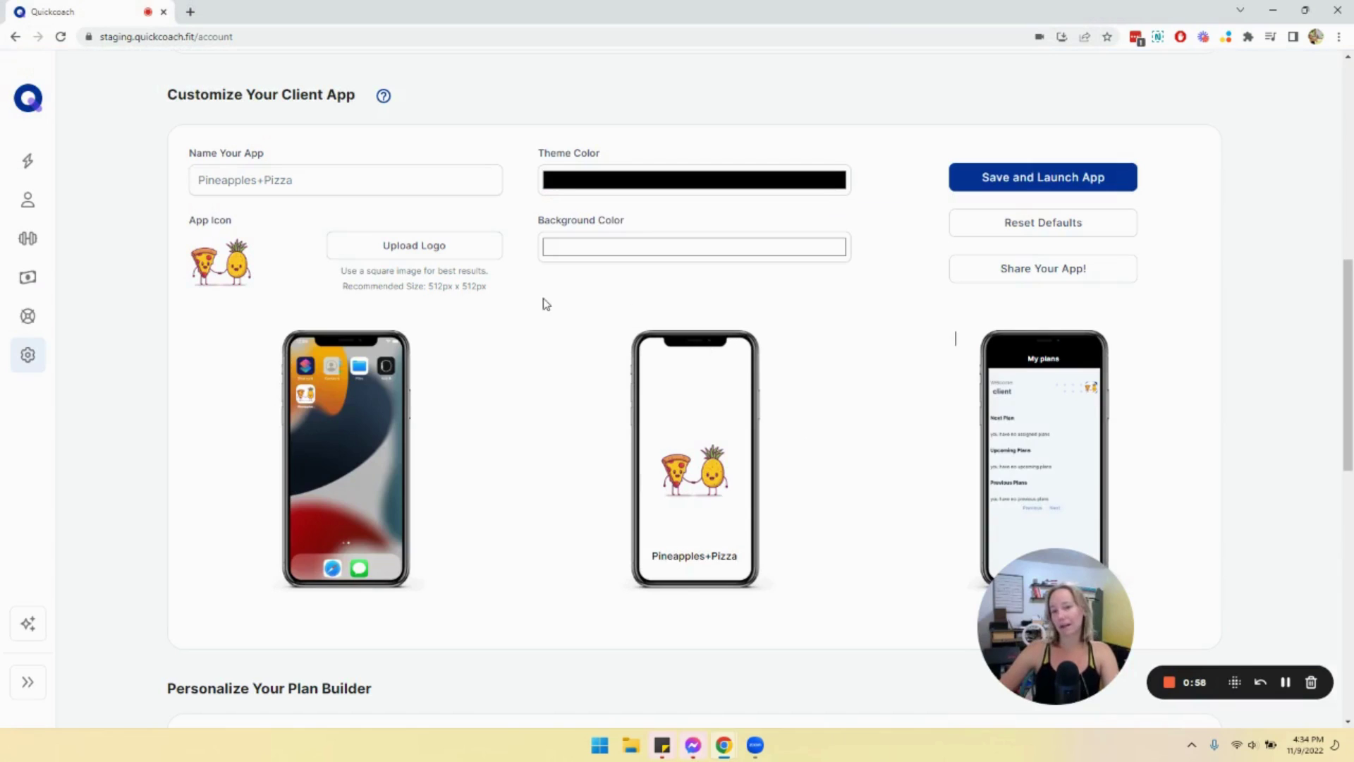
{"action": "left_click_drag", "start_coordinate": [377, 285], "coordinate": [499, 297]}
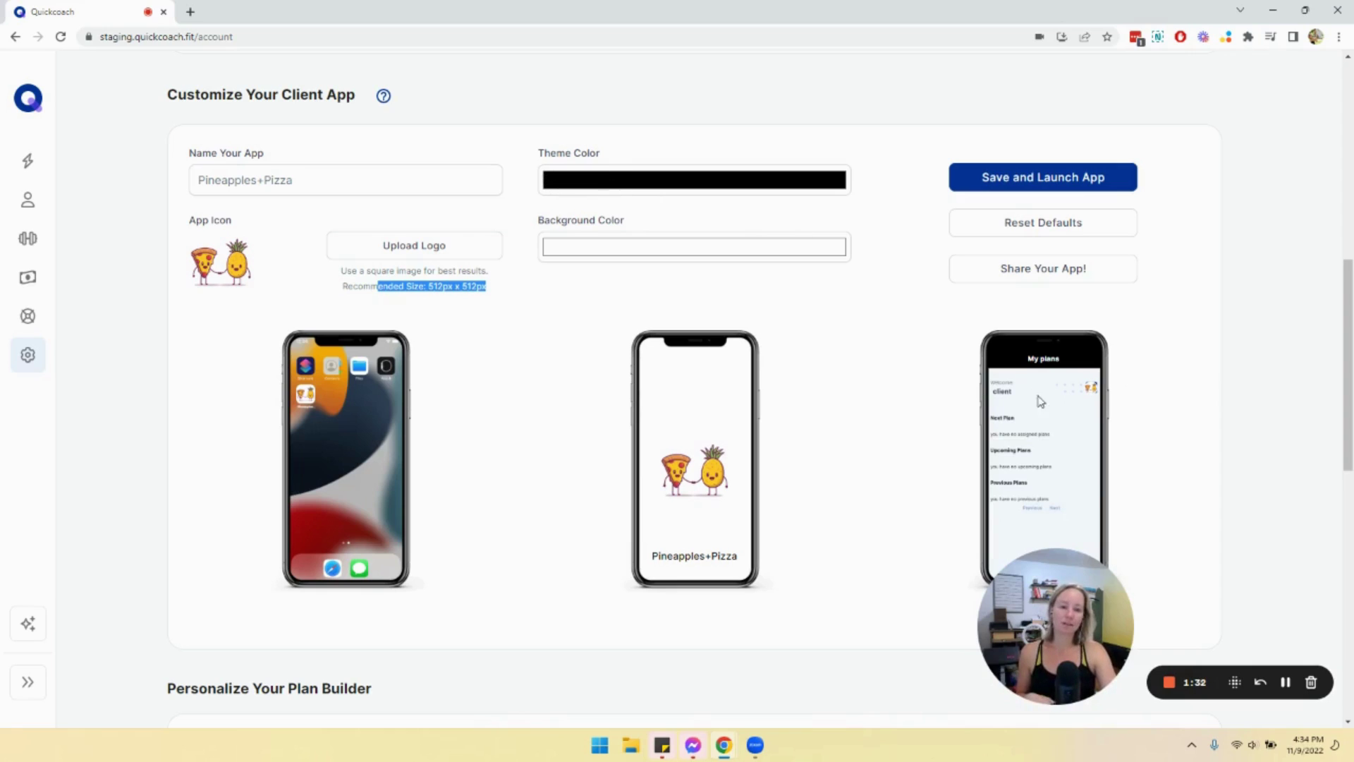
Shift the theme colour hue to green, then try a dark red in the background colour picker.
{"action": "left_click", "coordinate": [997, 371]}
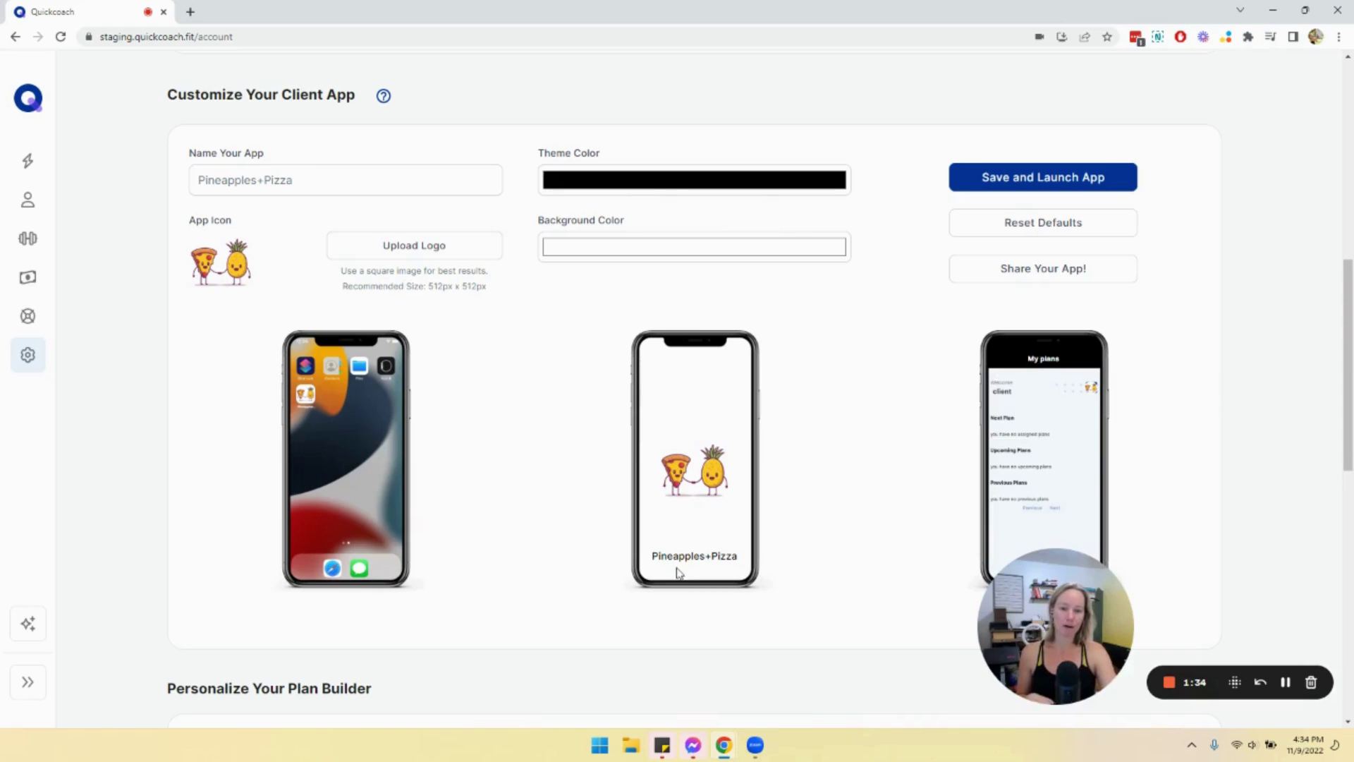
{"action": "left_click", "coordinate": [739, 557]}
{"action": "left_click", "coordinate": [639, 179]}
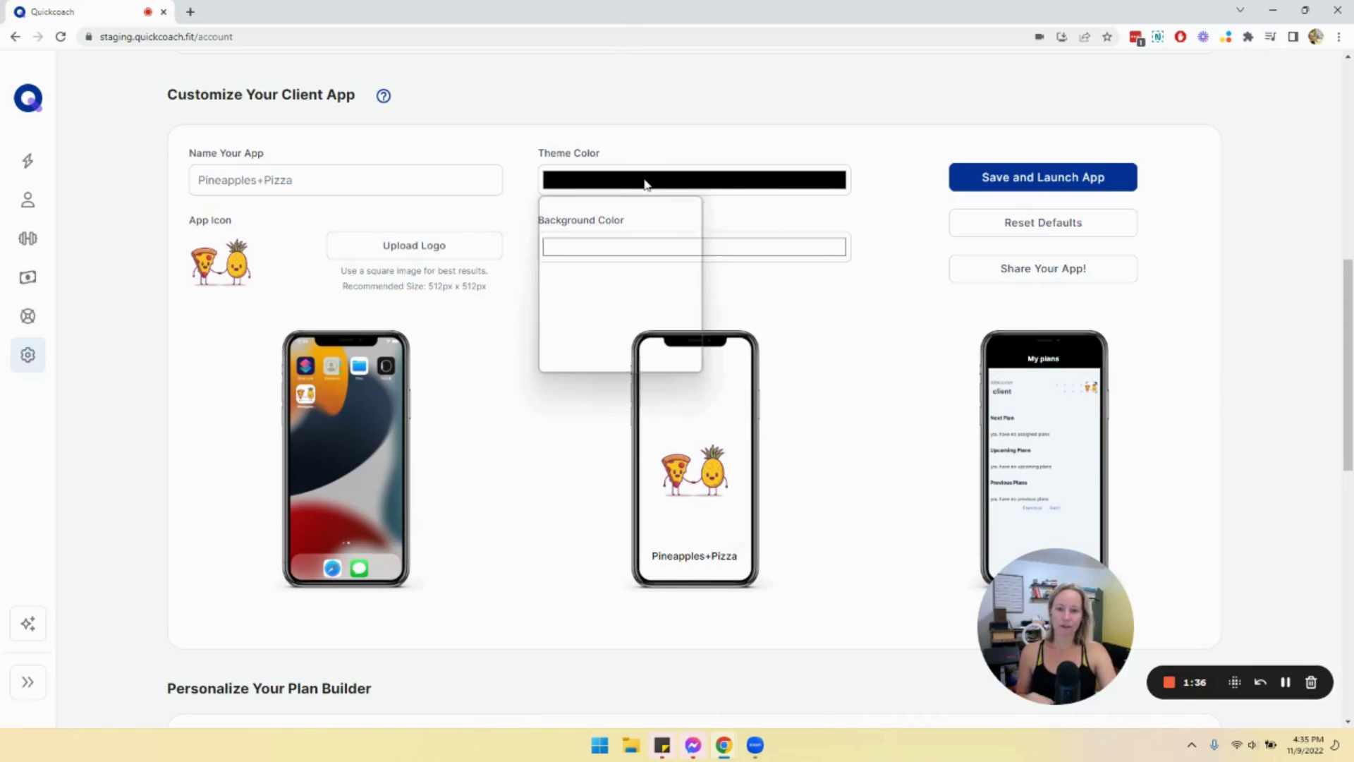
{"action": "left_click_drag", "start_coordinate": [601, 310], "coordinate": [667, 233]}
{"action": "left_click", "coordinate": [839, 490]}
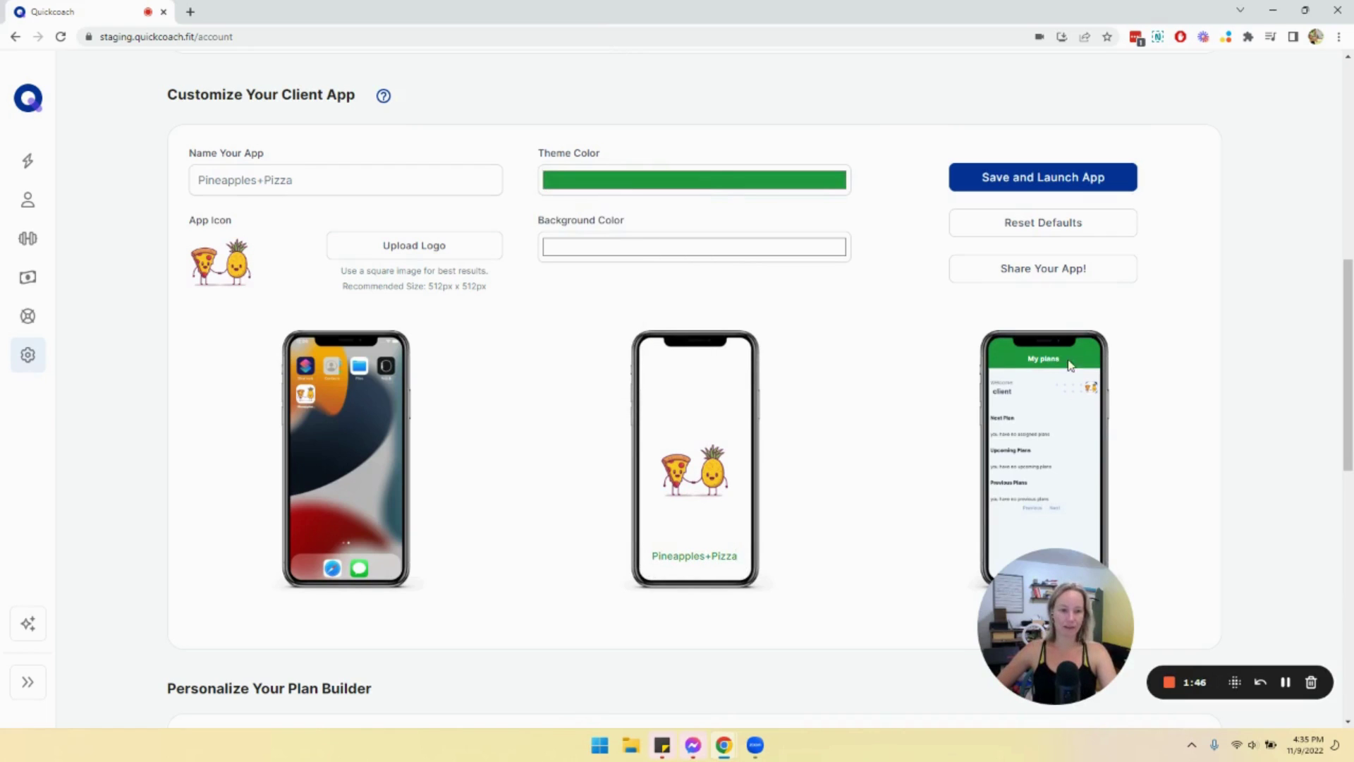
{"action": "left_click", "coordinate": [564, 253]}
{"action": "mouse_move", "coordinate": [542, 270]}
{"action": "left_mouse_down"}
{"action": "mouse_move", "coordinate": [736, 344]}
{"action": "mouse_move", "coordinate": [700, 333]}
{"action": "mouse_move", "coordinate": [656, 353]}
{"action": "mouse_move", "coordinate": [601, 303]}
{"action": "mouse_move", "coordinate": [541, 272]}
{"action": "mouse_move", "coordinate": [526, 282]}
{"action": "mouse_move", "coordinate": [537, 260]}
{"action": "left_mouse_up"}
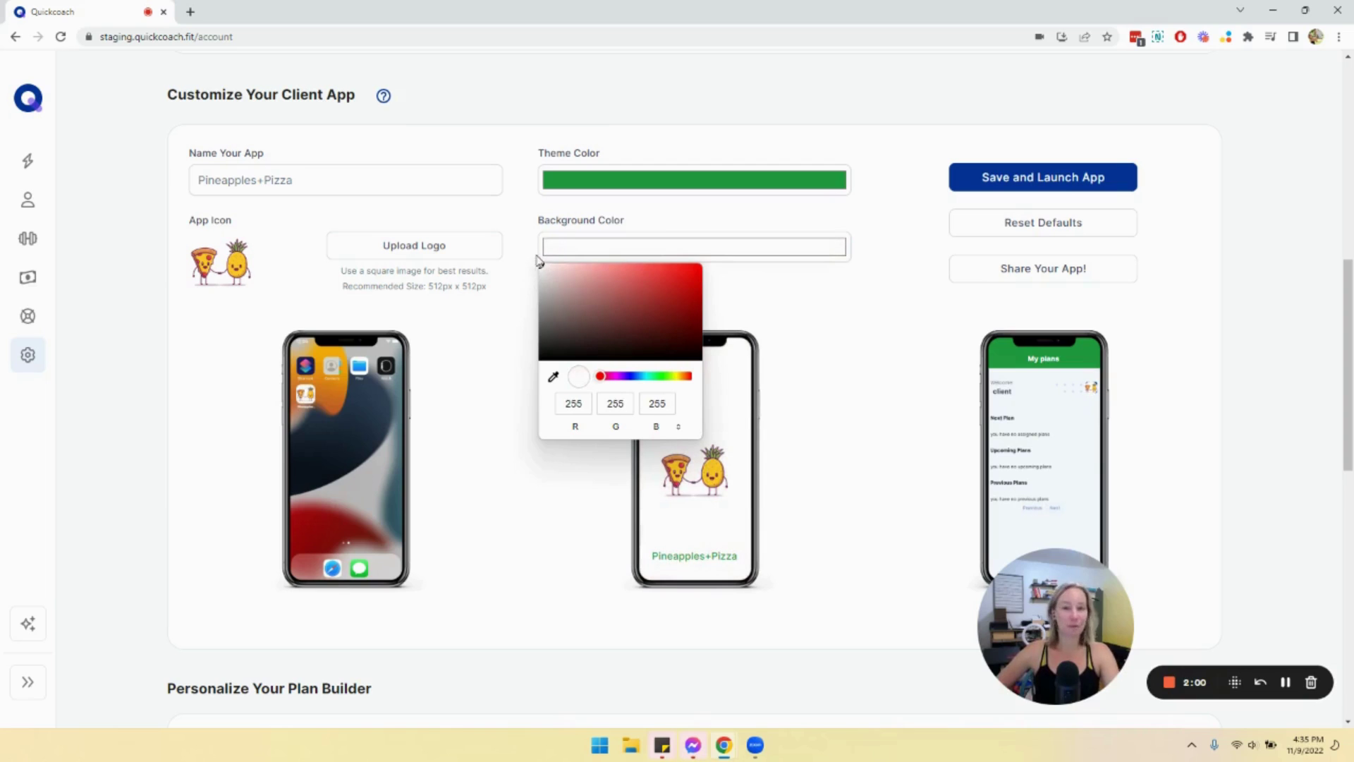
Close the background colour picker, keeping the app background white.
{"action": "left_click", "coordinate": [483, 523]}
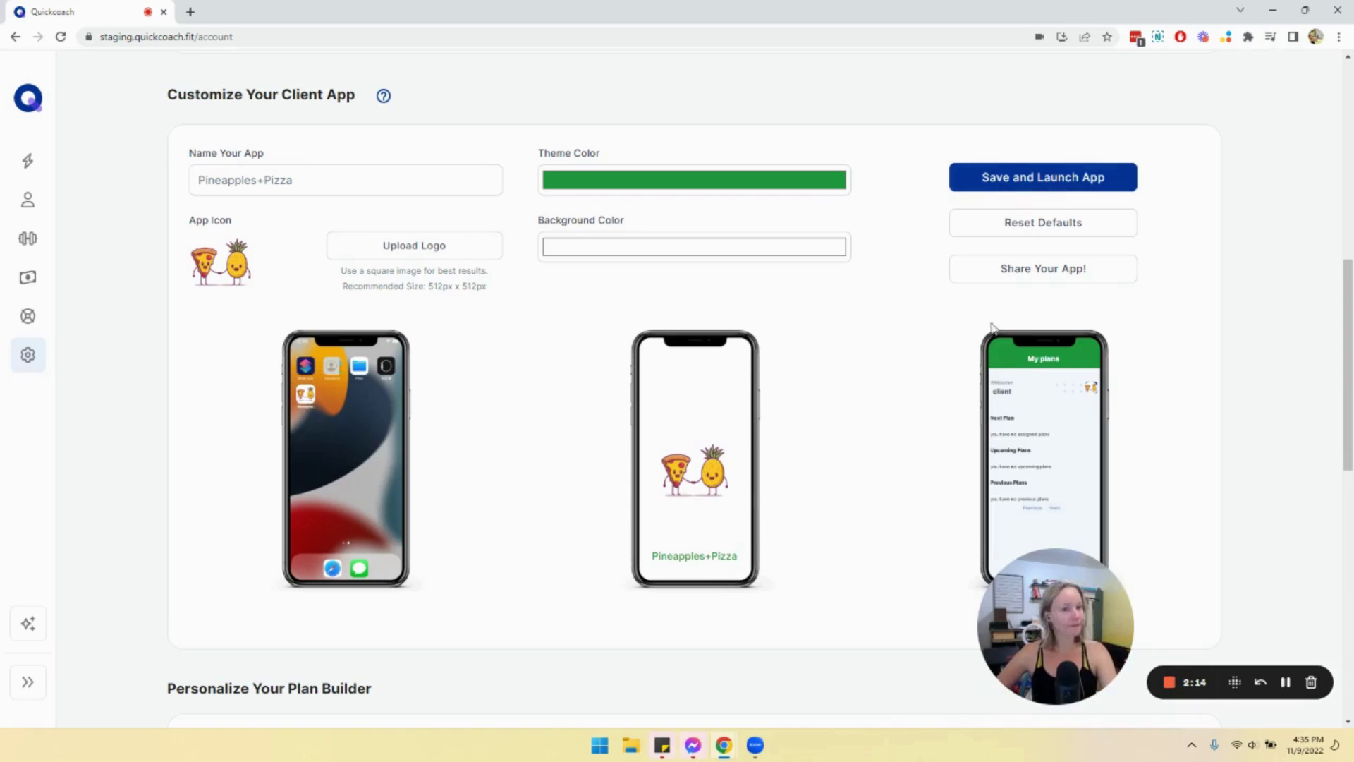
{"action": "left_click", "coordinate": [1002, 276]}
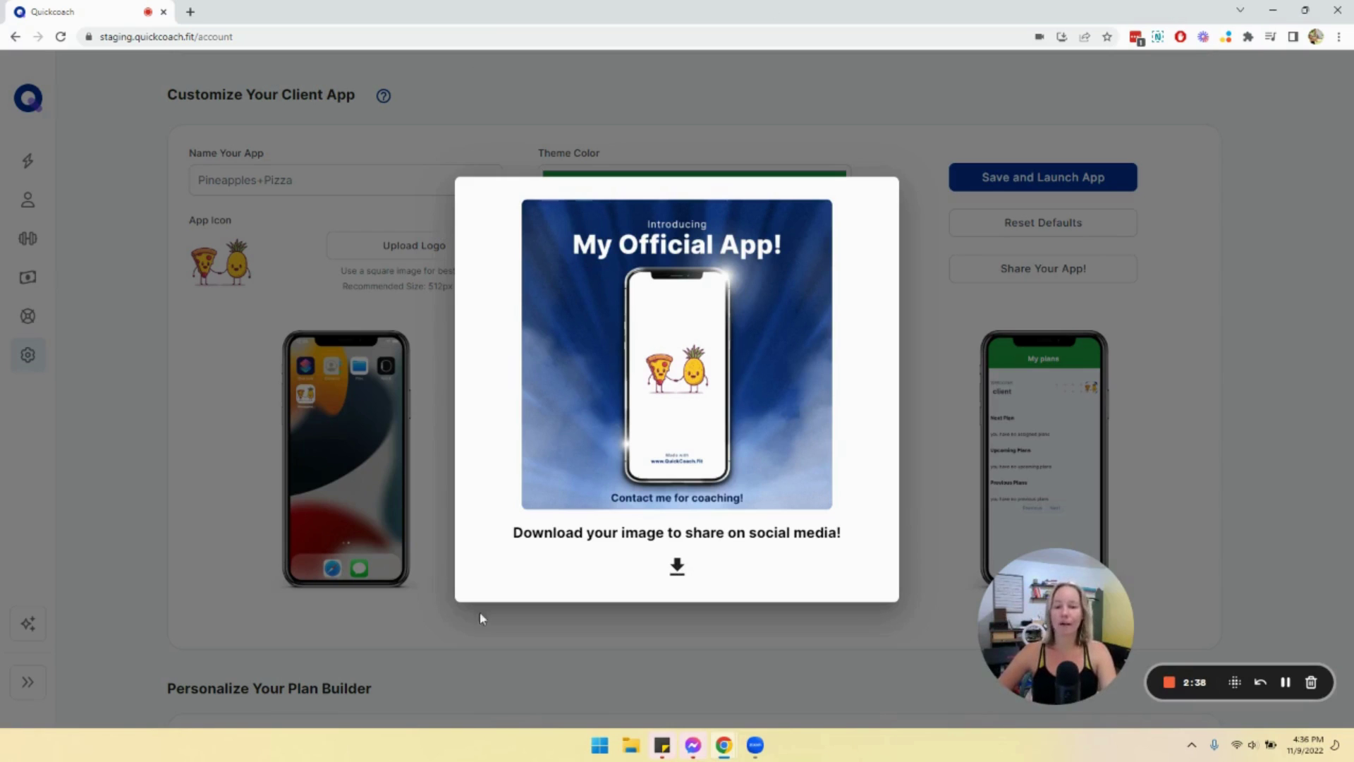
{"action": "left_click", "coordinate": [685, 684]}
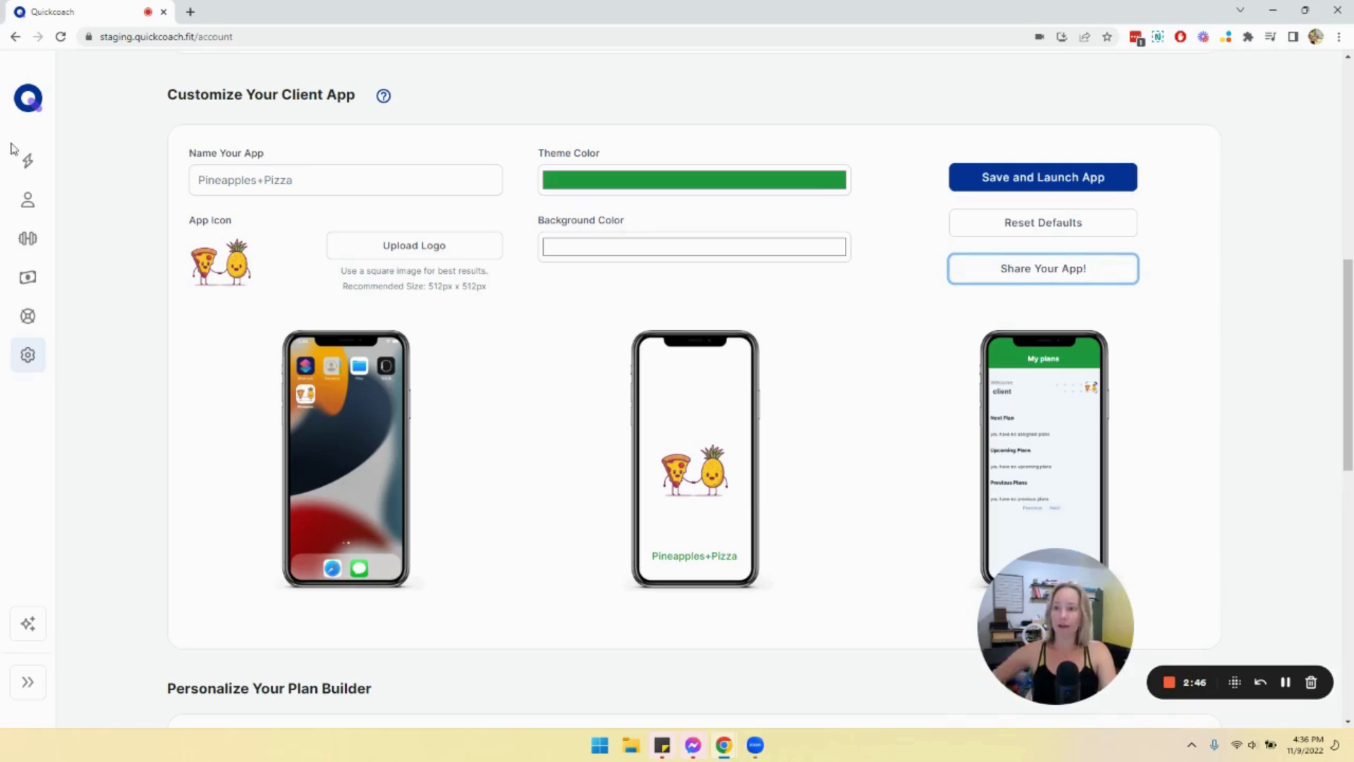
Open the client's edit page from the Clients list and copy their personal app link.
{"action": "left_click", "coordinate": [27, 207]}
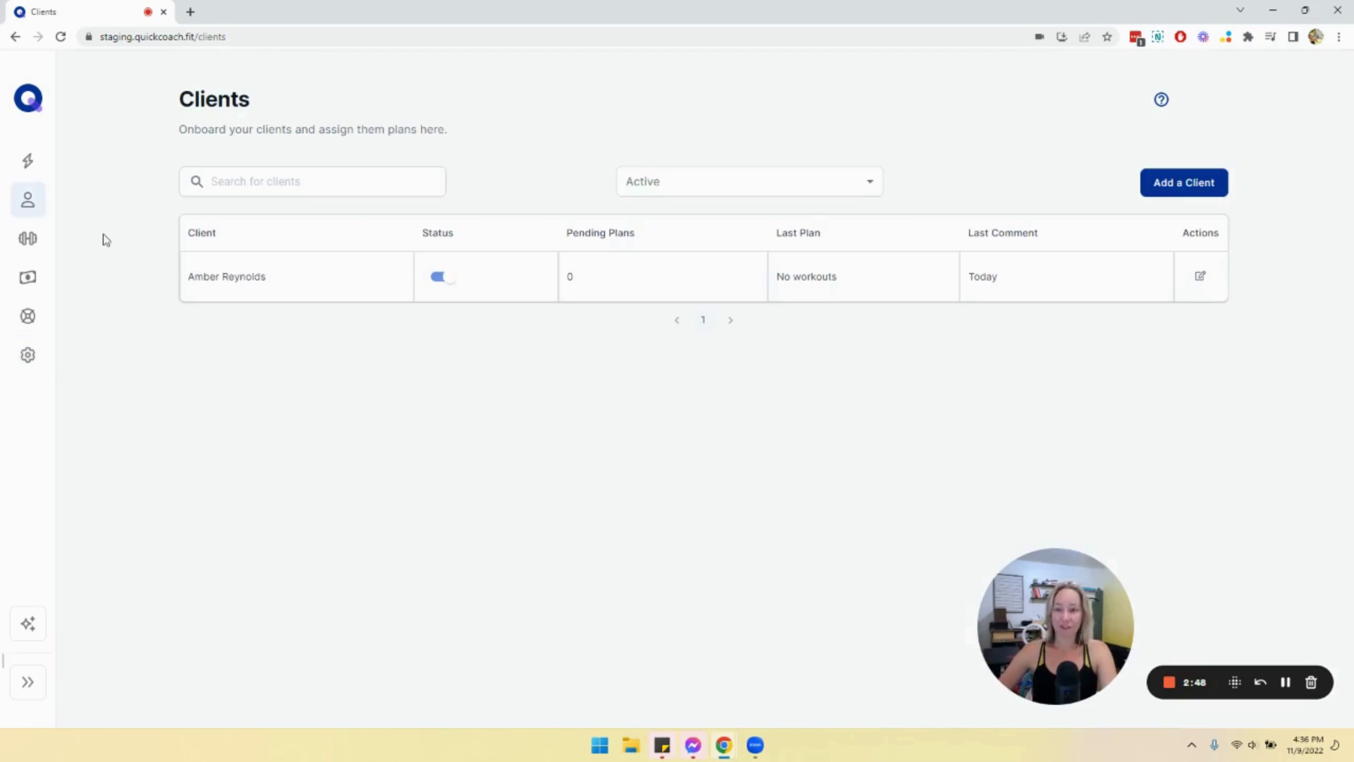
{"action": "left_click", "coordinate": [215, 282]}
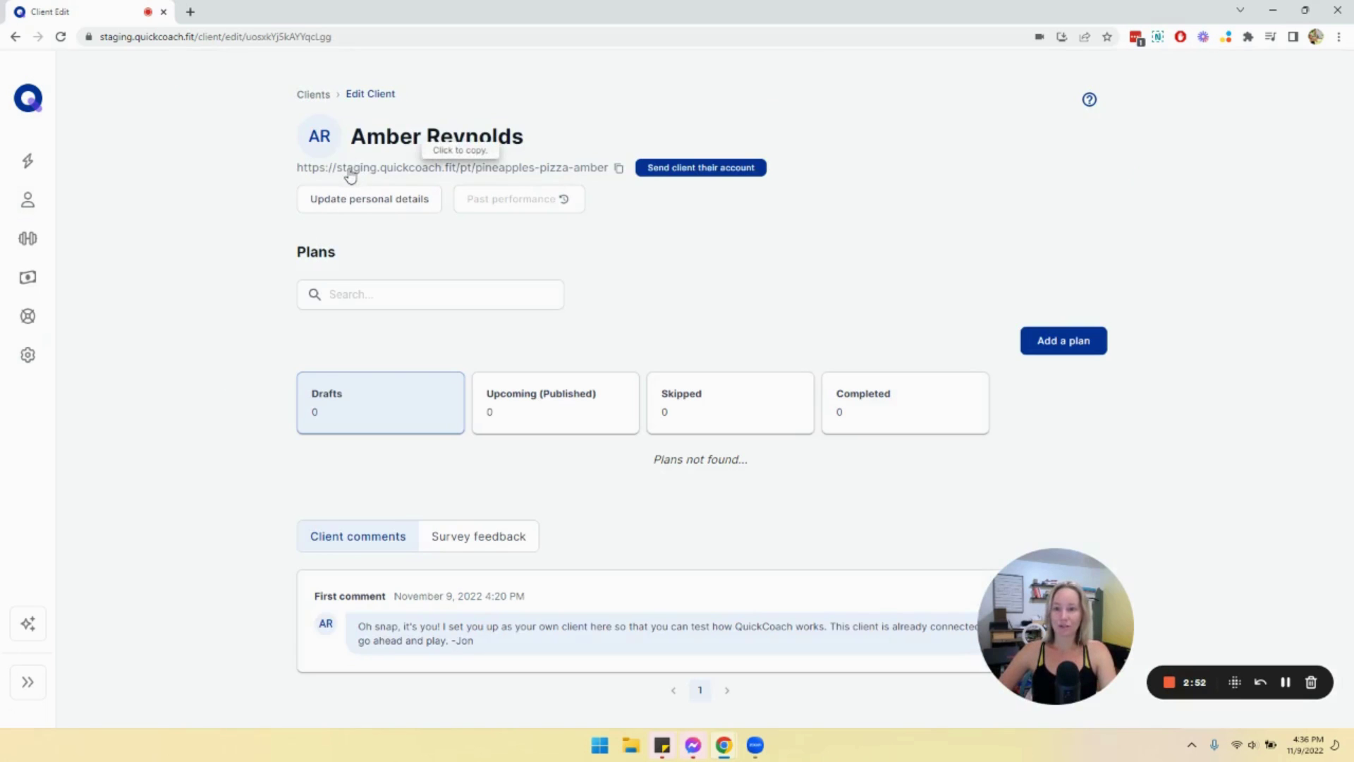
{"action": "left_click", "coordinate": [351, 172]}
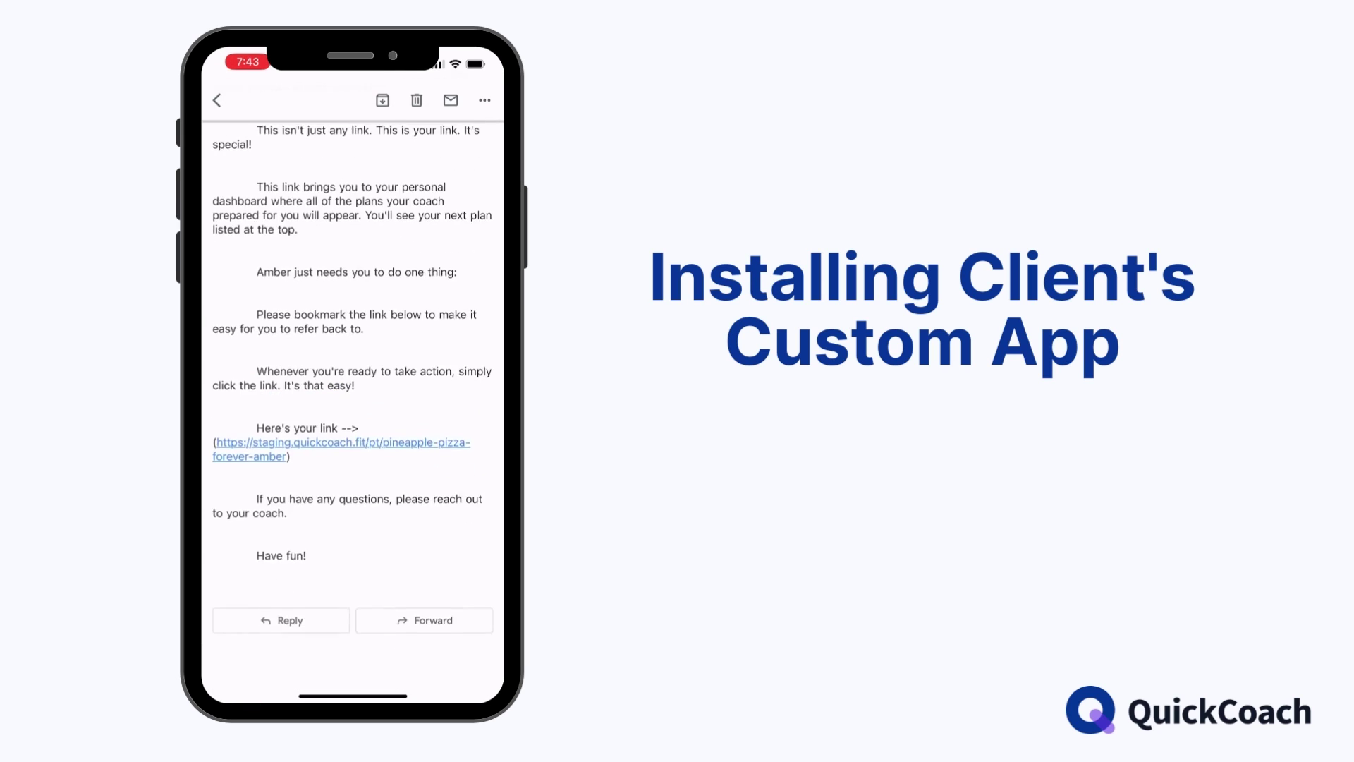
Check the email's app link options, then switch to Safari on the phone.
{"action": "left_click", "coordinate": [341, 443]}
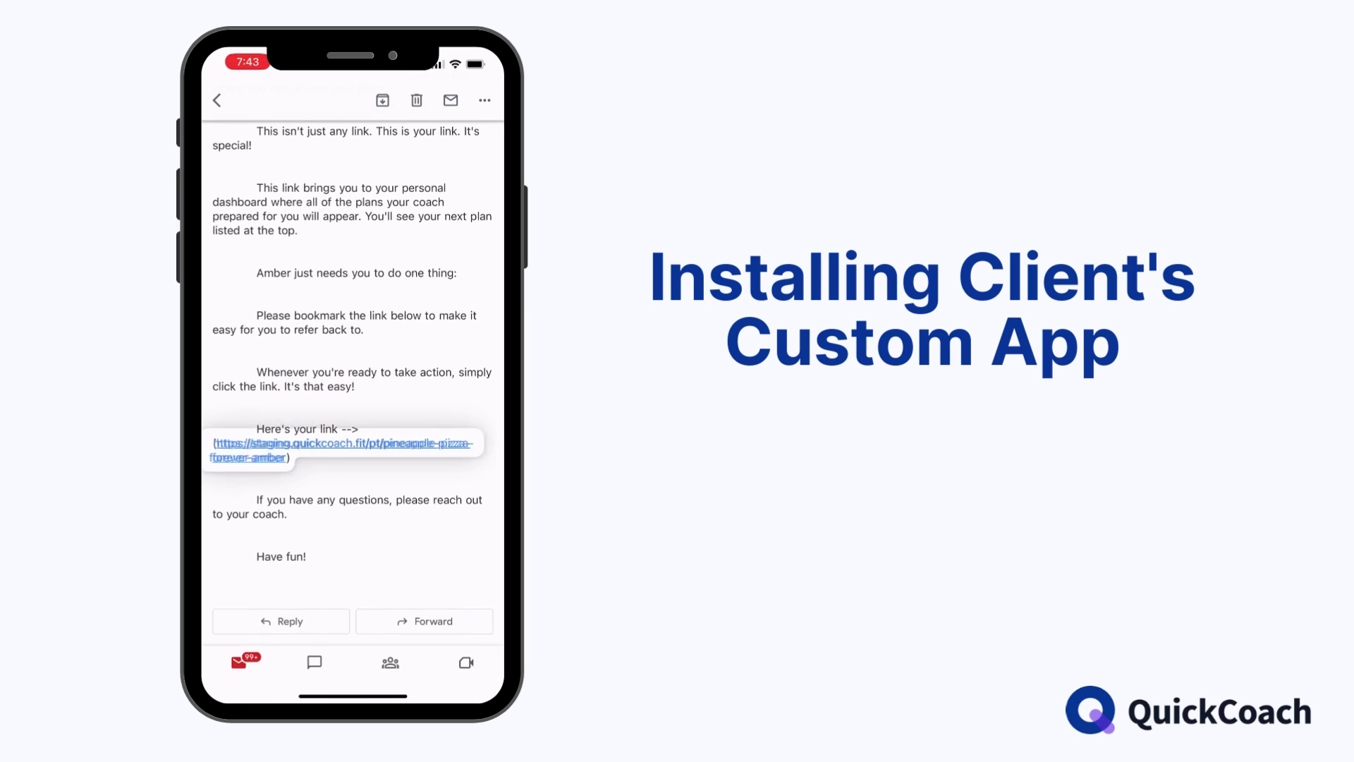
{"action": "left_click", "coordinate": [438, 621]}
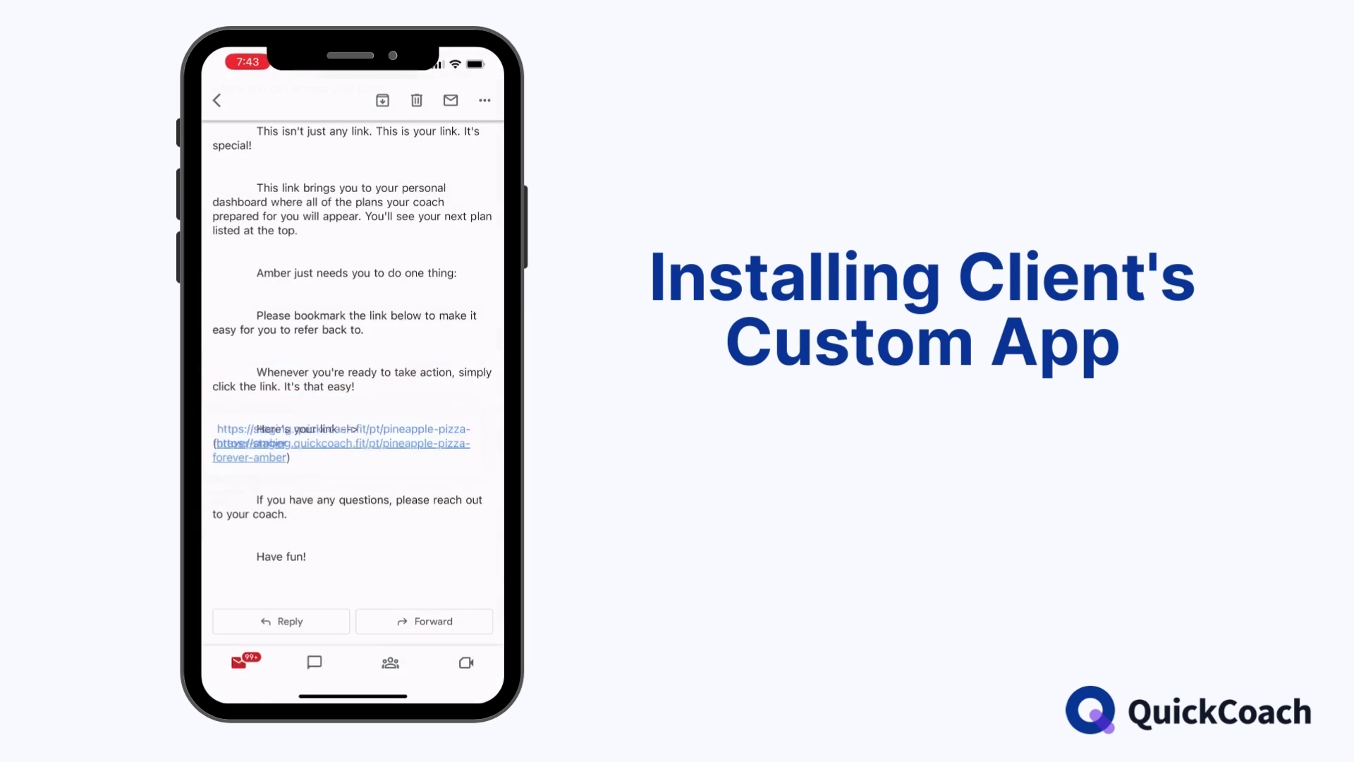
{"action": "left_click_drag", "start_coordinate": [353, 695], "coordinate": [352, 493]}
{"action": "left_click", "coordinate": [244, 353]}
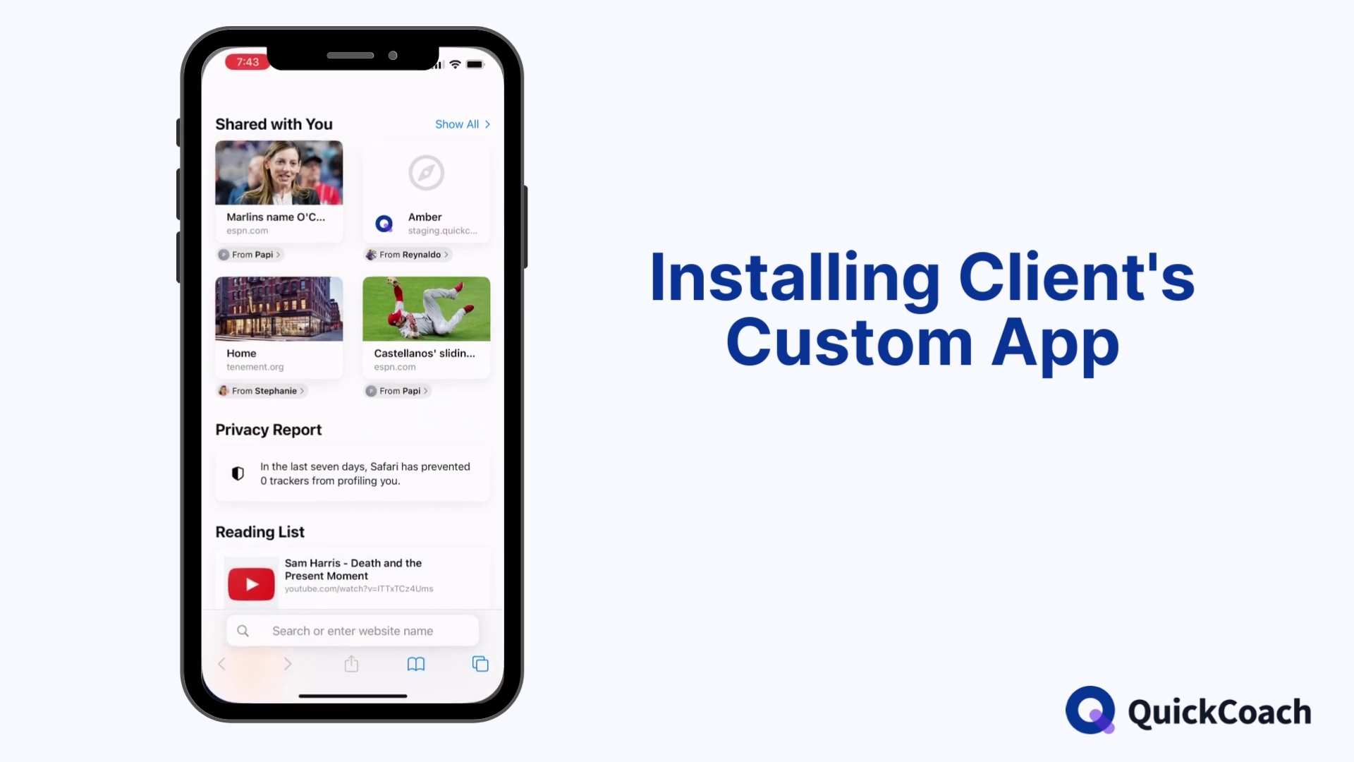
Paste the copied app link into Safari's address bar and load it.
{"action": "left_click", "coordinate": [348, 626]}
{"action": "left_click", "coordinate": [353, 473]}
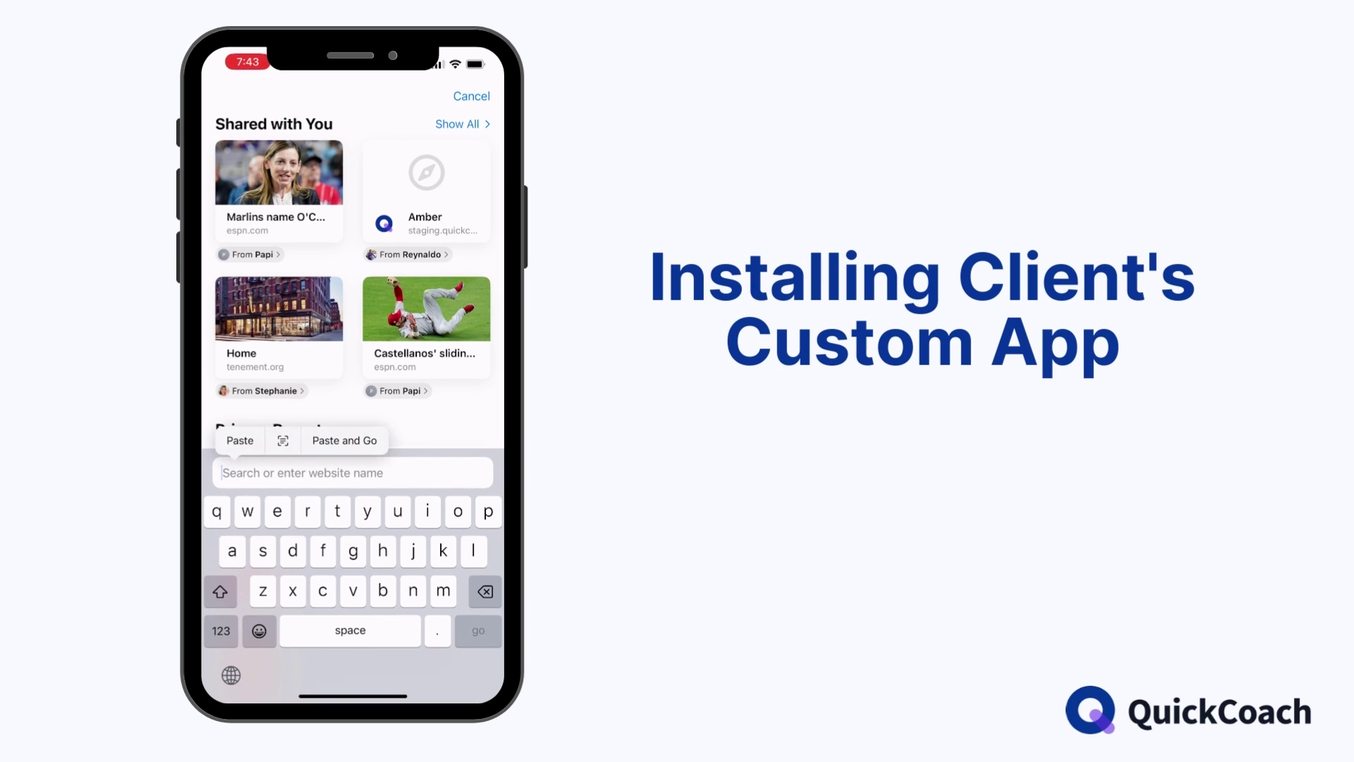
{"action": "left_click", "coordinate": [240, 441]}
{"action": "key", "text": "Return"}
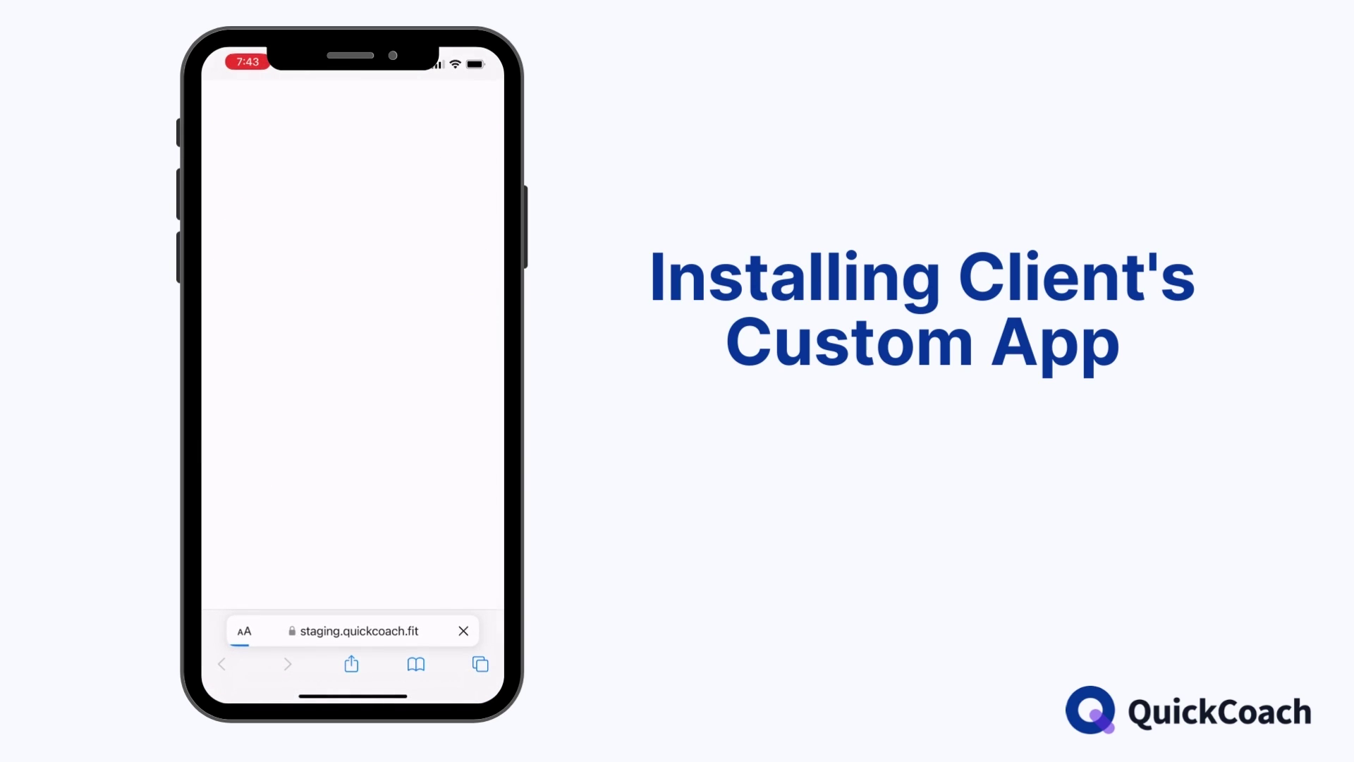